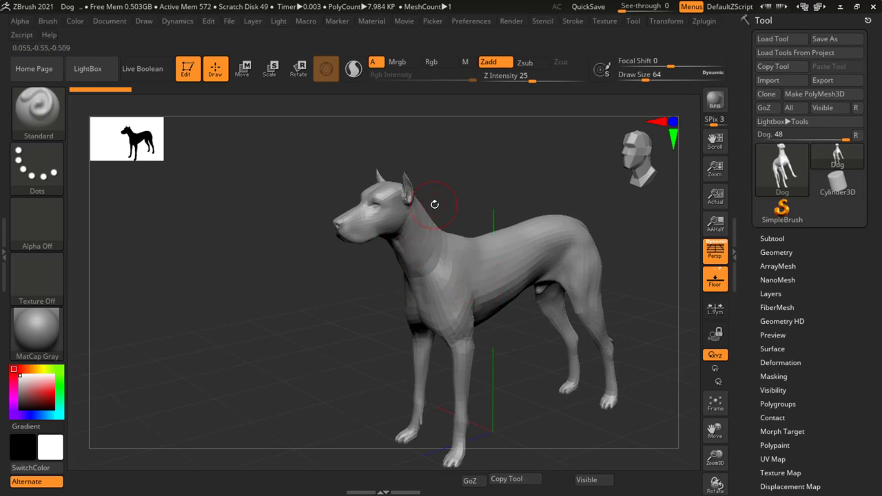
Rotate, zoom and pan the view until the dog's head and muzzle fill the canvas.
drag(435, 204, 386, 204)
mouse_move(366, 197)
ctrl+right_down()
mouse_move(427, 248)
mouse_move(421, 266)
ctrl+right_up()
mouse_move(368, 191)
alt+right_down()
mouse_move(471, 259)
mouse_move(532, 315)
alt+right_up()
ctrl+right_drag(453, 296, 456, 318)
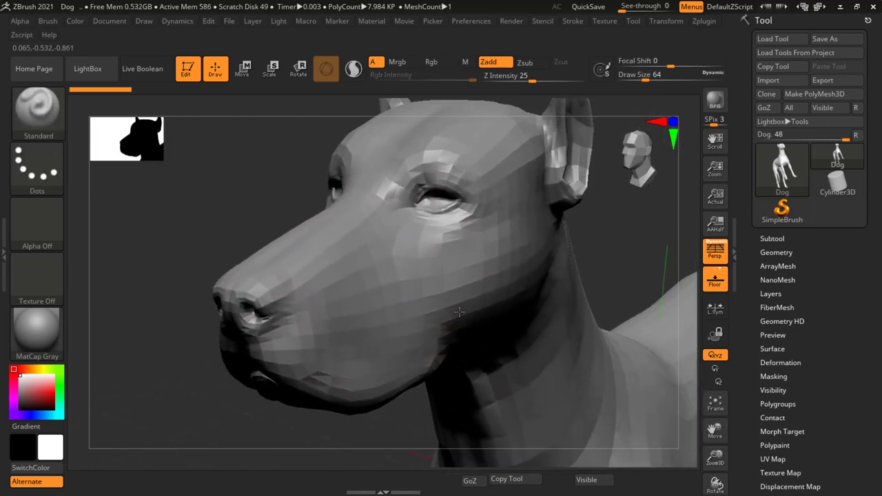
Open and close LightBox, then reduce the brush Draw Size from 64 to 23.
click(100, 71)
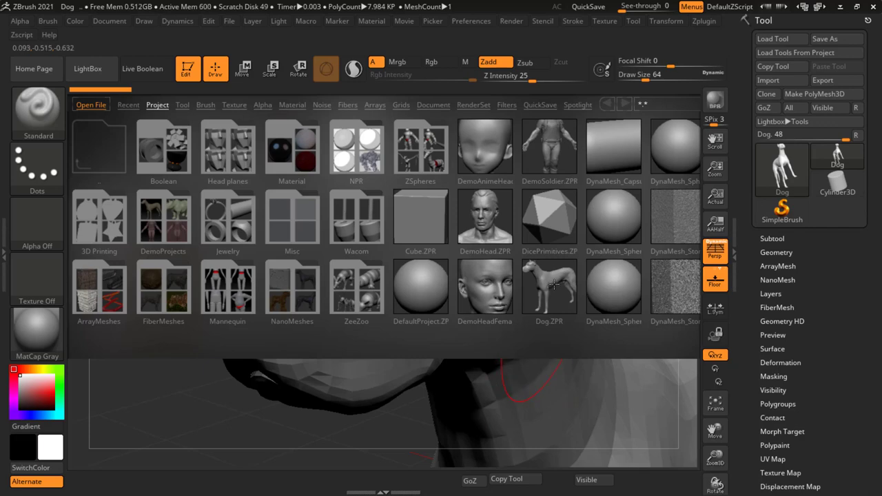
click(100, 69)
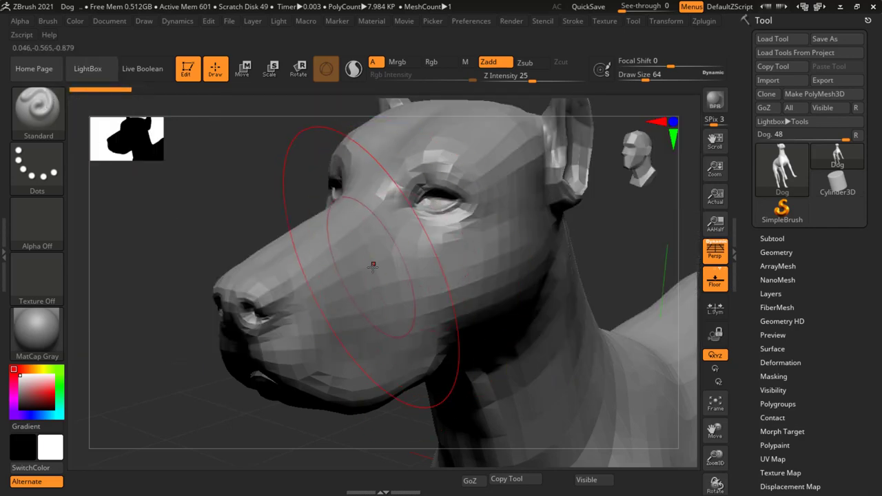
drag(644, 81, 636, 81)
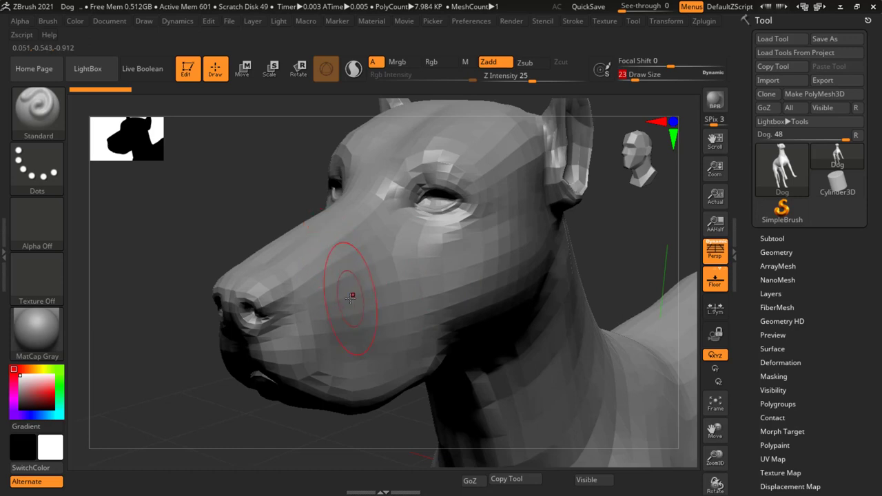
Subdivide the dog mesh to about 511K polygons with Ctrl+D and turn the head side-on.
key(ctrl)
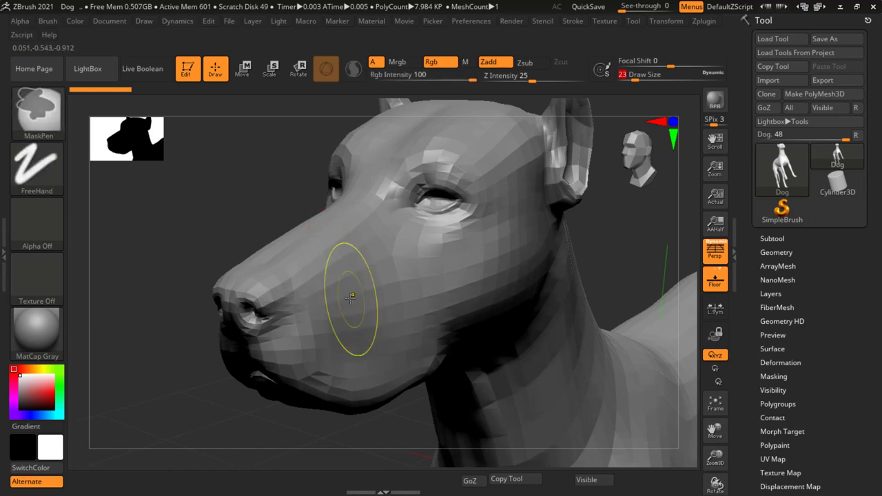
key(ctrl+d)
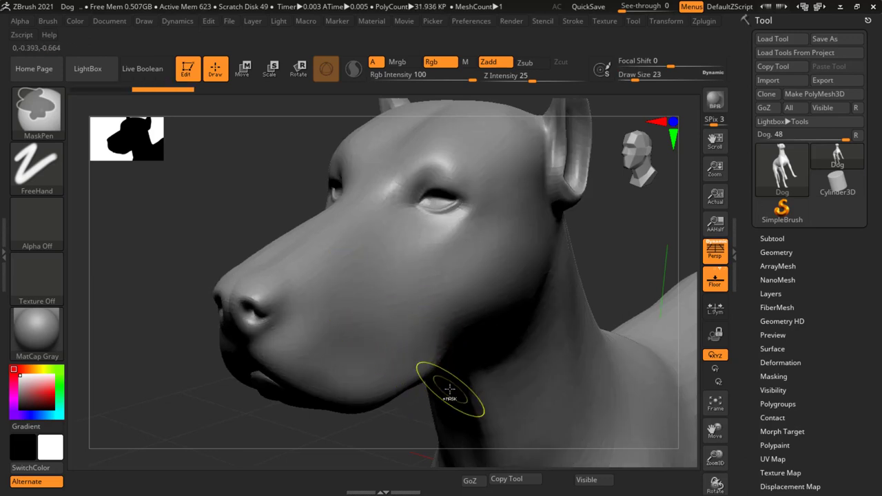
key(ctrl+d)
key(ctrl+d)
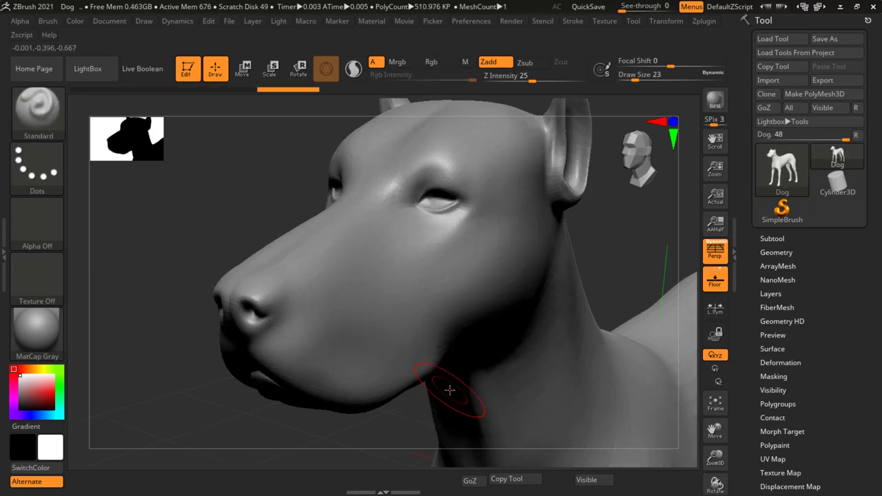
key(ctrl)
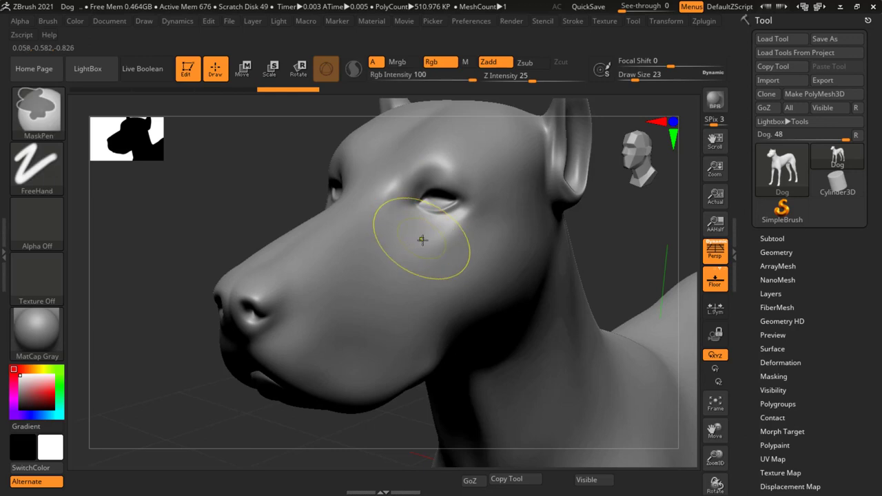
mouse_move(423, 240)
right_down()
mouse_move(429, 248)
mouse_move(386, 255)
right_up()
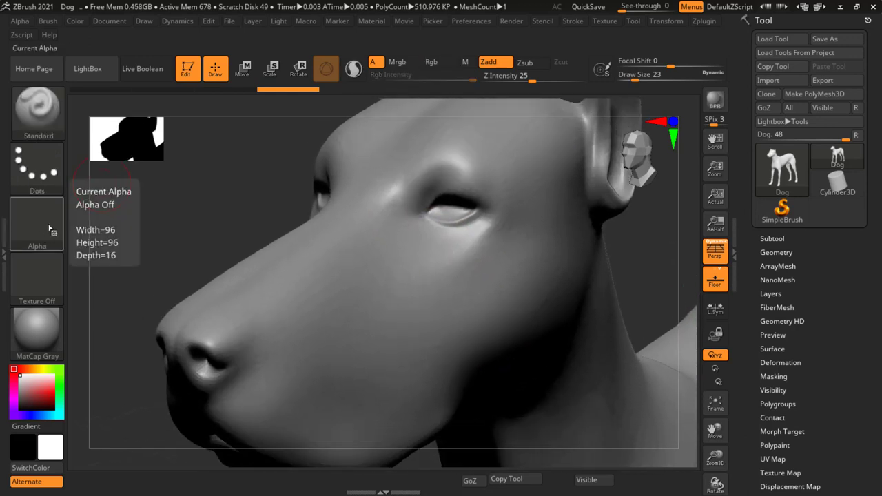
Load cracked-skin Alpha 22 on the brush, undo a muzzle test stroke, and set Draw Size 18.
click(50, 228)
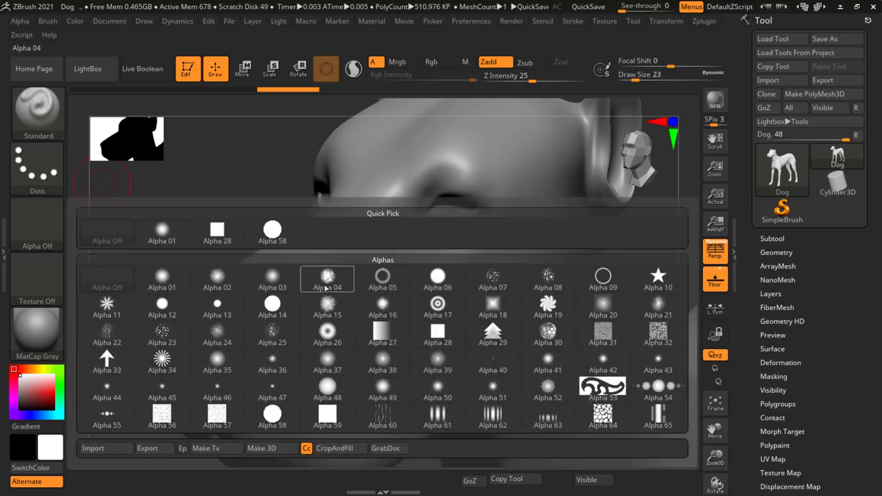
click(108, 338)
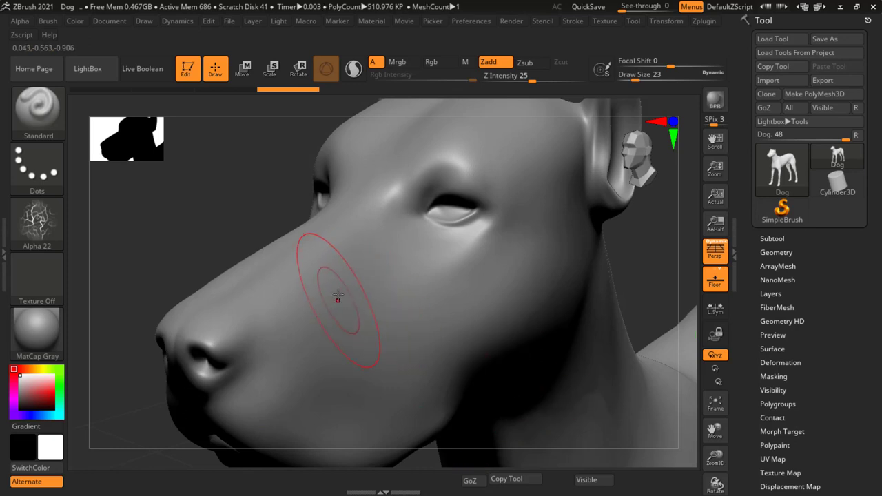
drag(337, 298, 292, 322)
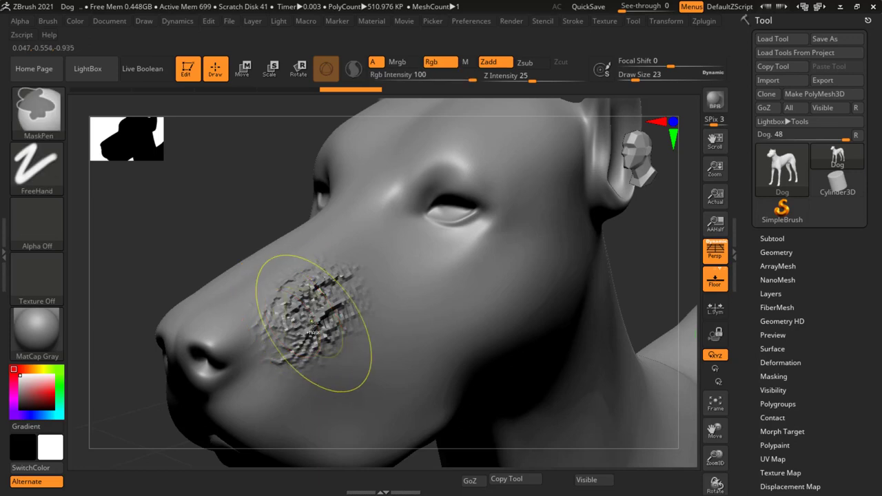
key(ctrl+z)
key(s)
drag(313, 323, 302, 321)
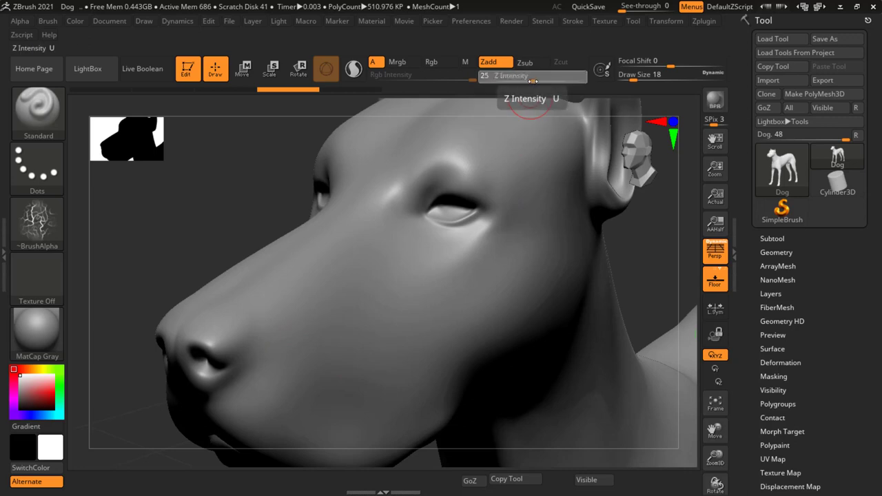
Lower the brush intensity and sculpt a band of cracked-skin texture across the nose and muzzle.
drag(533, 81, 527, 81)
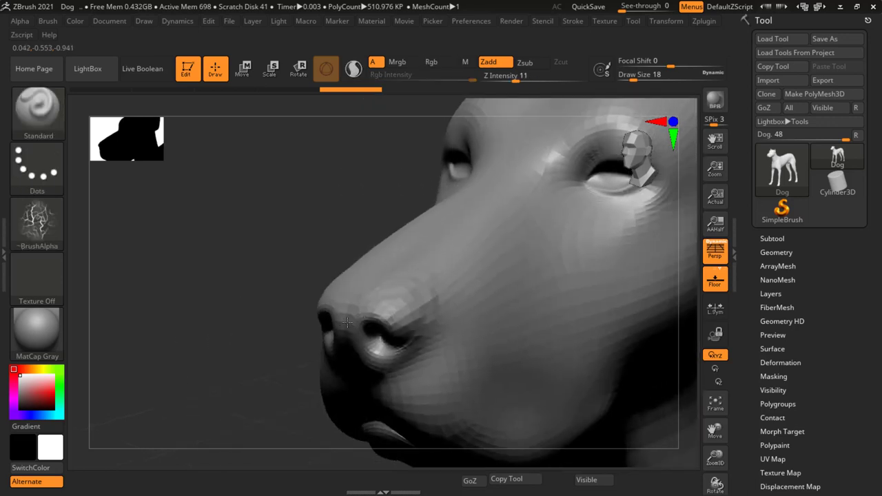
drag(313, 311, 408, 315)
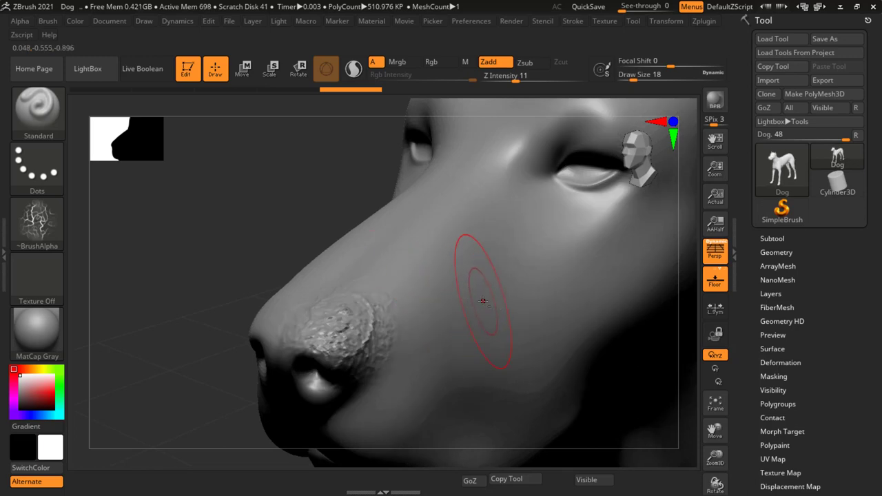
mouse_move(441, 298)
right_down()
mouse_move(467, 290)
mouse_move(353, 283)
right_up()
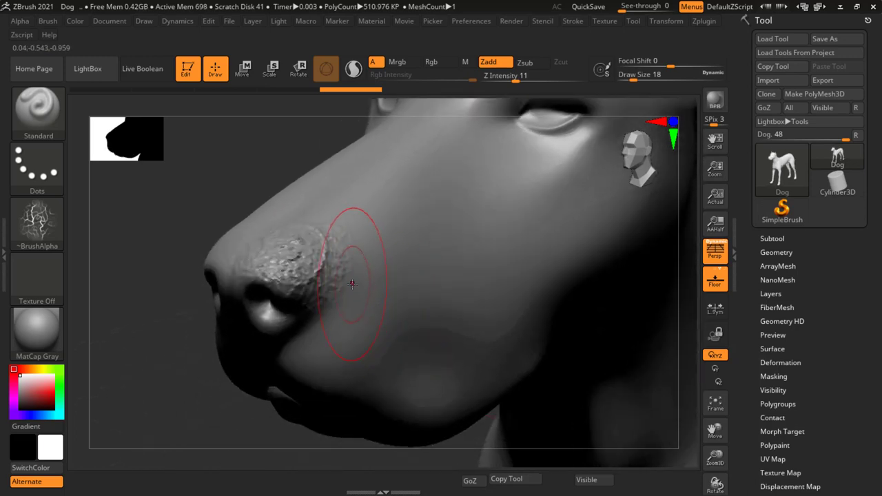
mouse_move(360, 288)
mouse_down()
mouse_move(369, 307)
mouse_move(355, 348)
mouse_move(324, 372)
mouse_move(324, 331)
mouse_up()
mouse_move(331, 324)
right_down()
mouse_move(502, 298)
mouse_move(441, 331)
right_up()
key(space)
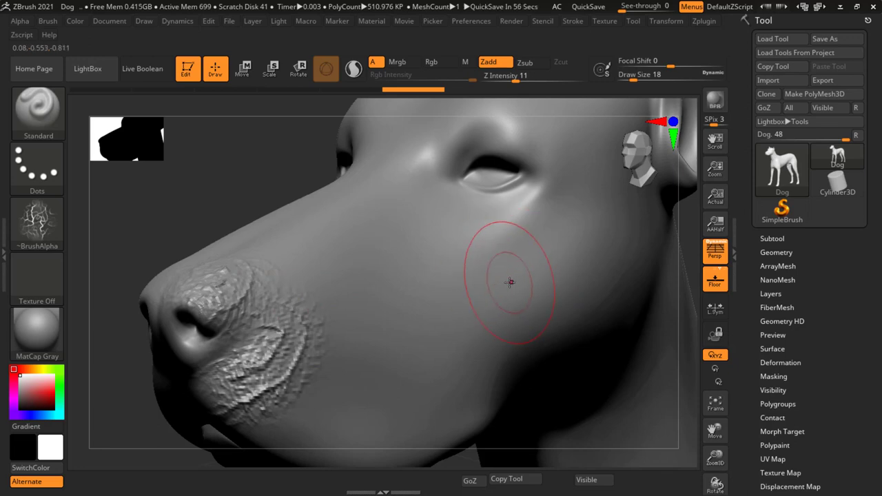
Filter the brush palette to names starting with X and select XTractor.
key(b)
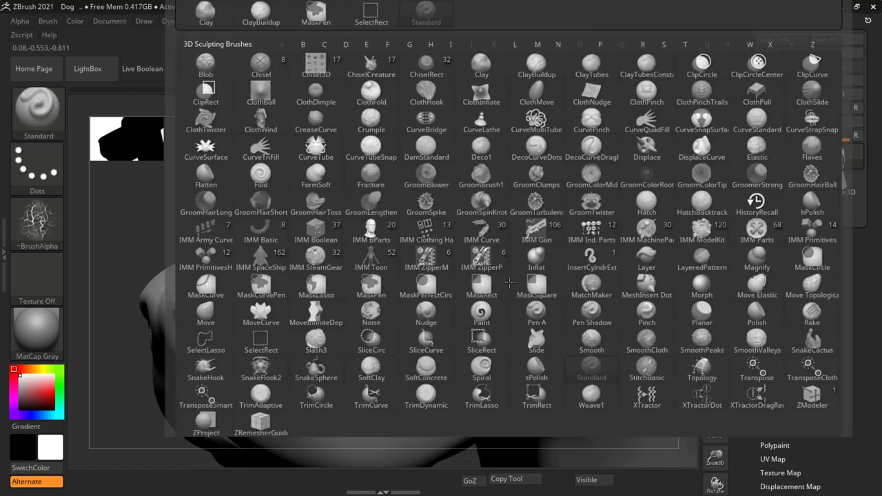
key(x)
mouse_move(646, 396)
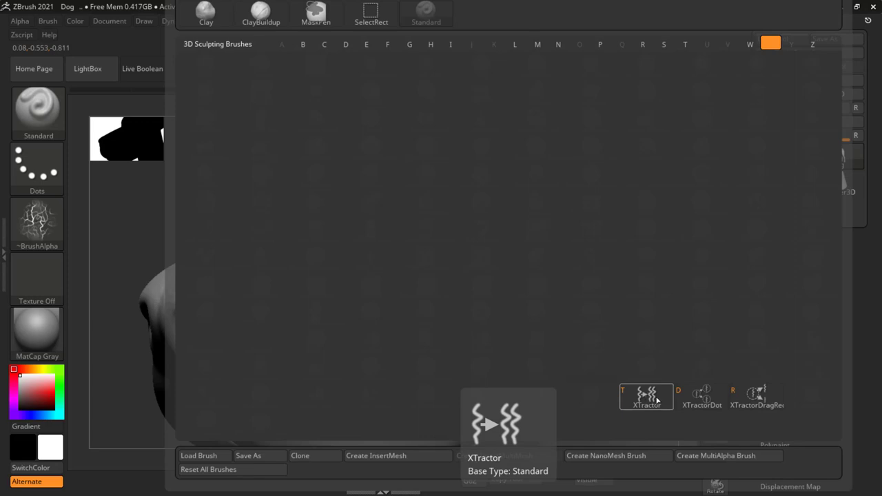
click(657, 400)
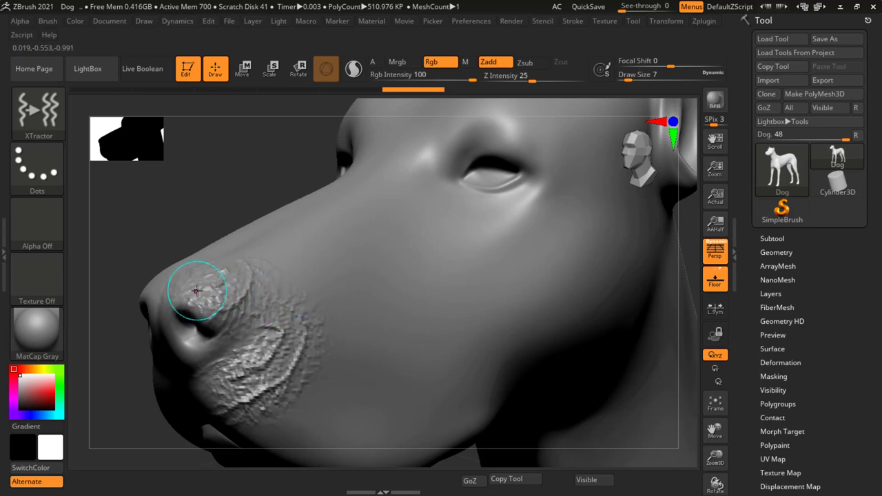
Sample wrinkle detail from the upper and lower nose into the brush alpha with XTractor.
mouse_move(195, 286)
mouse_down()
mouse_move(213, 276)
mouse_move(270, 306)
mouse_up()
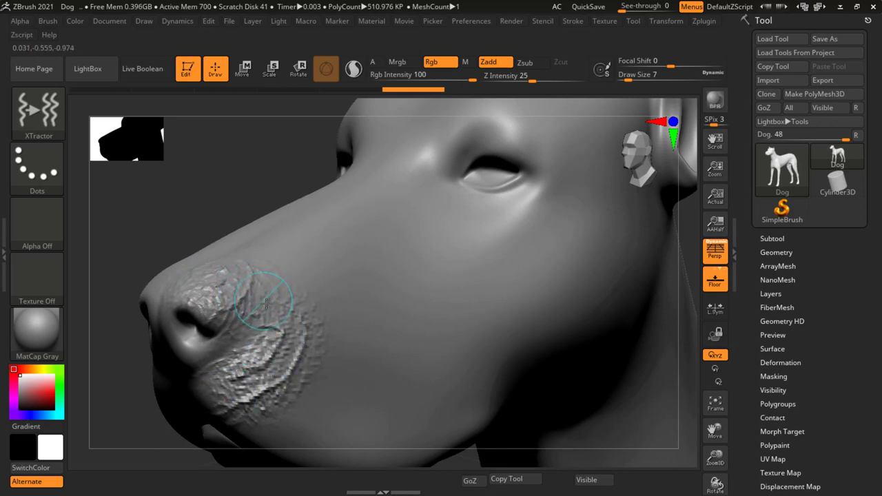
mouse_move(266, 304)
mouse_down()
mouse_move(258, 308)
mouse_move(289, 348)
mouse_move(275, 379)
mouse_move(258, 385)
mouse_move(285, 378)
mouse_up()
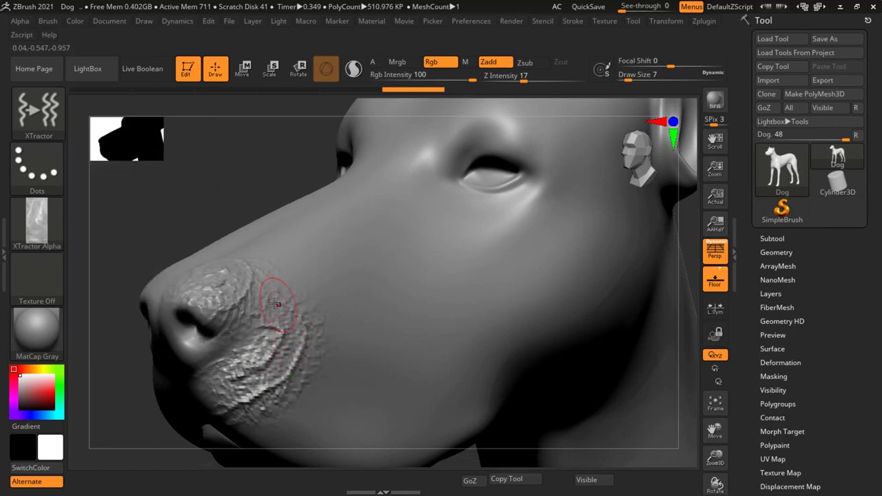
click(293, 329)
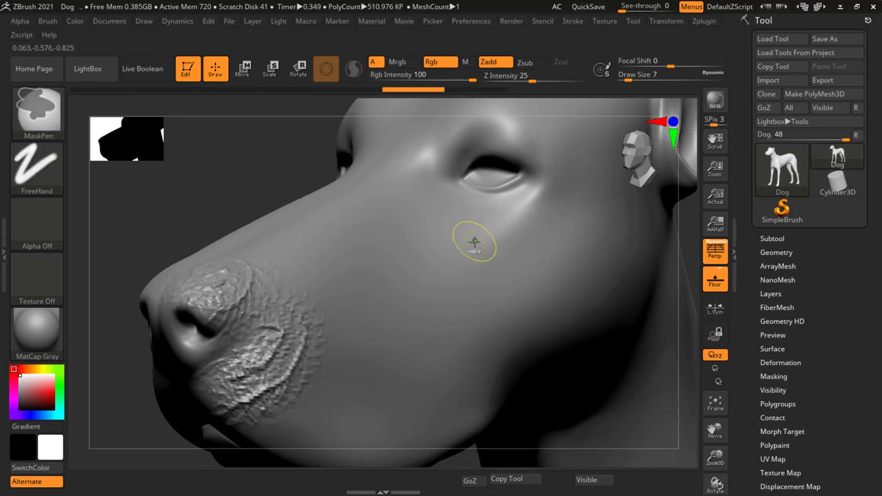
Undo two strokes, then stamp wrinkle texture along the lower jaw and beside the eye.
key(ctrl+z)
key(ctrl+z)
key(ctrl+z)
key(ctrl+z)
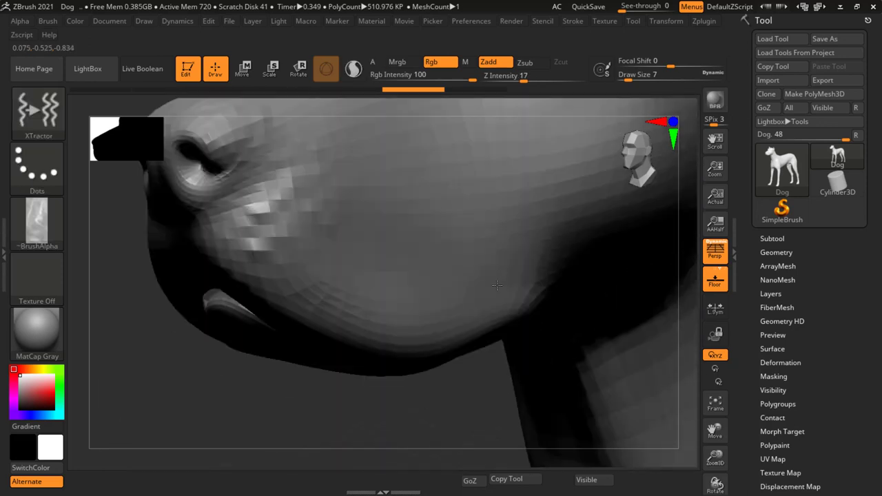
key(ctrl+z)
key(ctrl+z)
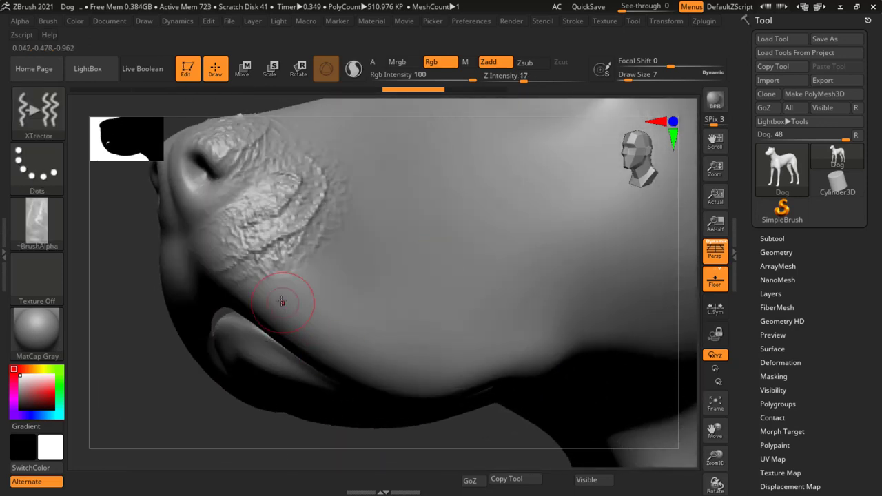
mouse_move(282, 302)
mouse_down()
mouse_move(341, 346)
mouse_move(381, 355)
mouse_move(551, 357)
mouse_up()
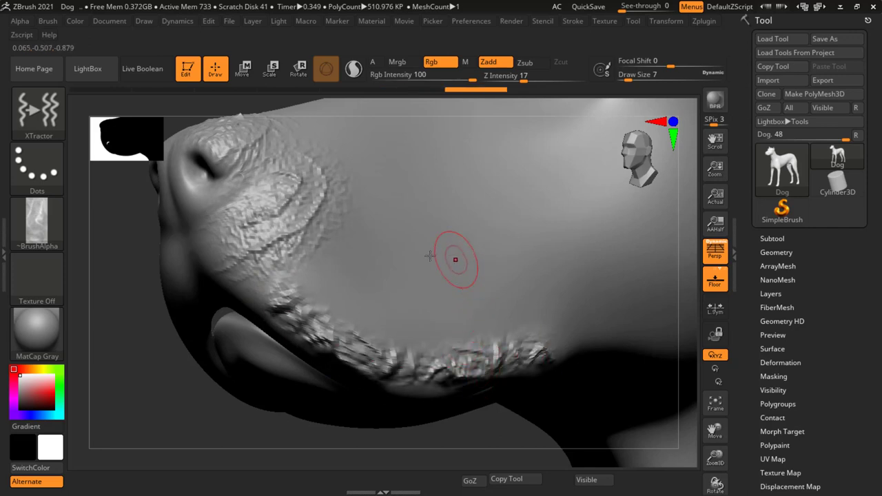
mouse_move(429, 255)
right_down()
mouse_move(473, 198)
mouse_move(439, 295)
right_up()
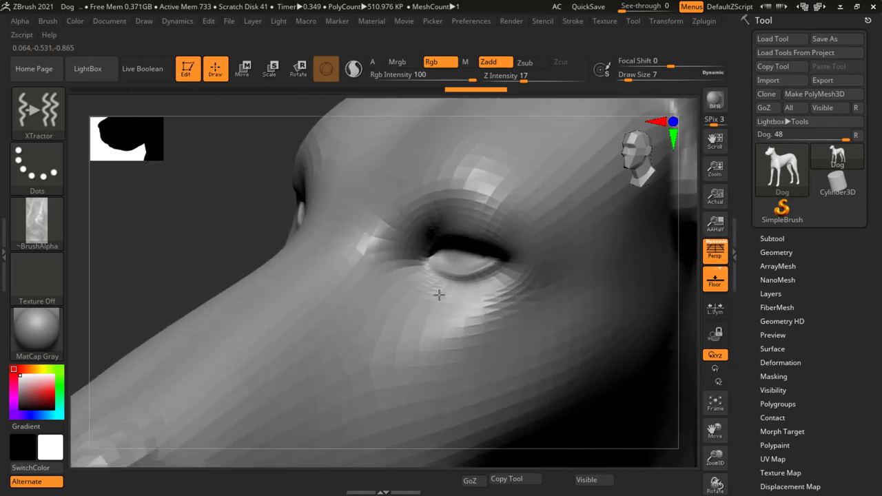
mouse_move(350, 232)
mouse_down()
mouse_move(374, 233)
mouse_move(441, 184)
mouse_move(486, 188)
mouse_move(523, 213)
mouse_move(528, 238)
mouse_up()
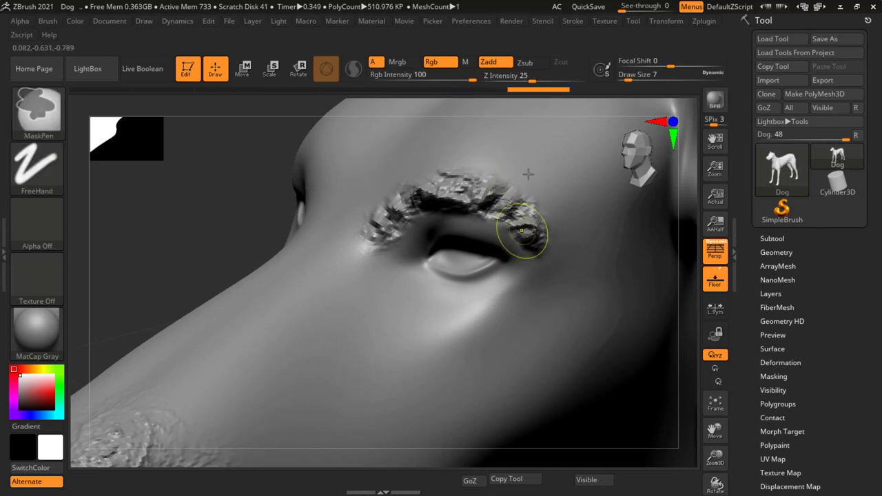
Undo the heavy brow stroke, drop Z Intensity from 17 to 12, and restroke softer brow wrinkles.
key(ctrl+z)
drag(522, 81, 513, 82)
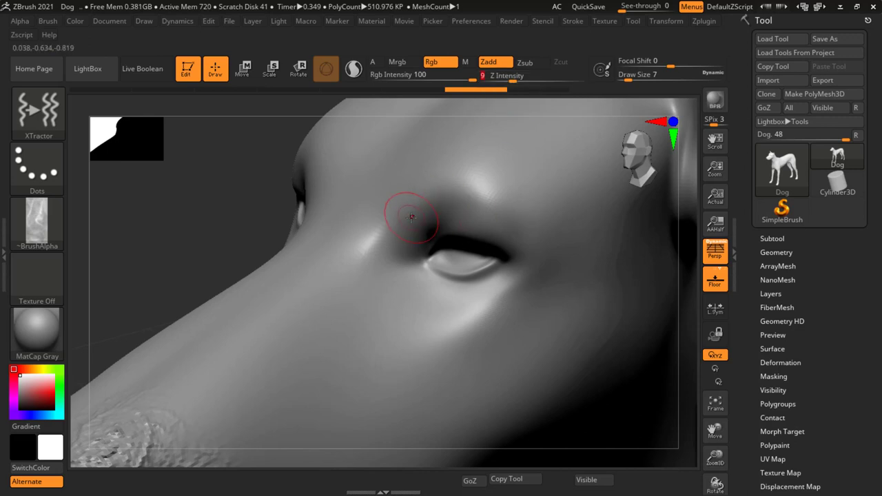
drag(406, 212, 423, 193)
drag(456, 181, 517, 202)
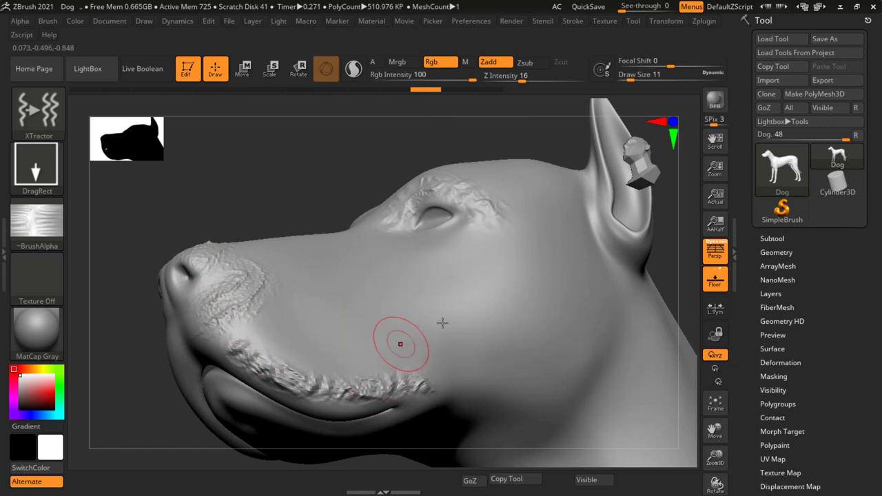
right_drag(537, 256, 493, 308)
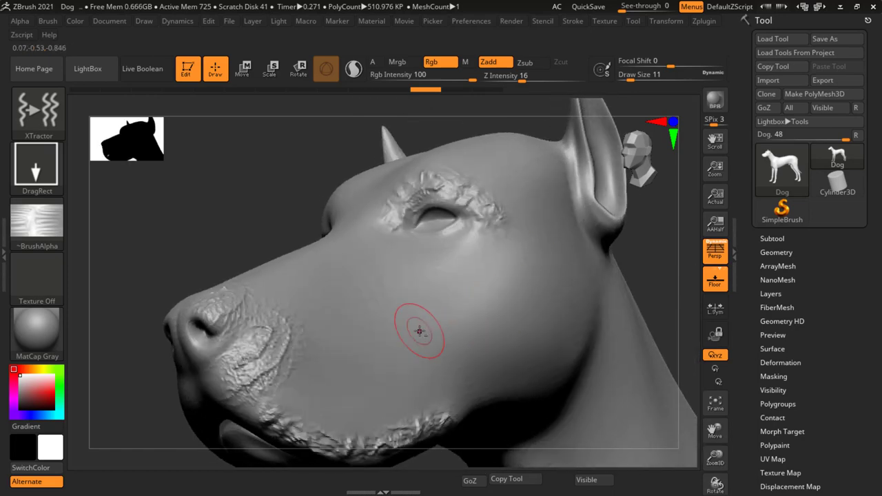
right_drag(417, 331, 435, 303)
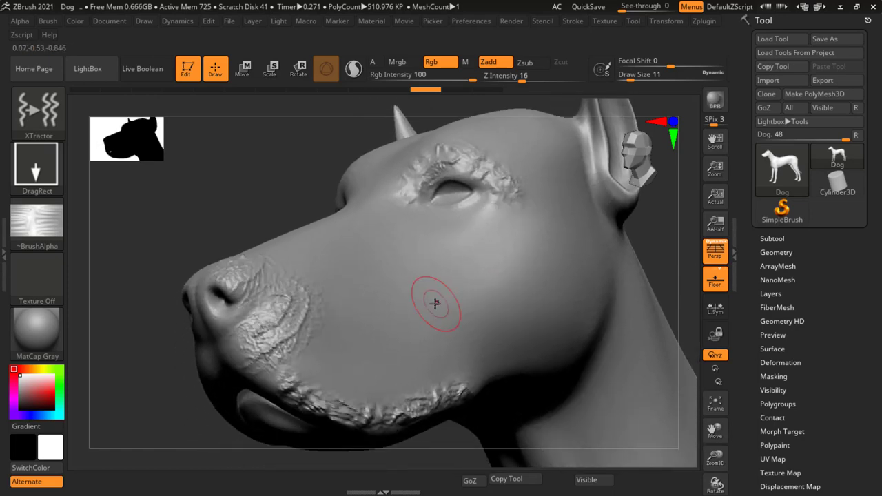